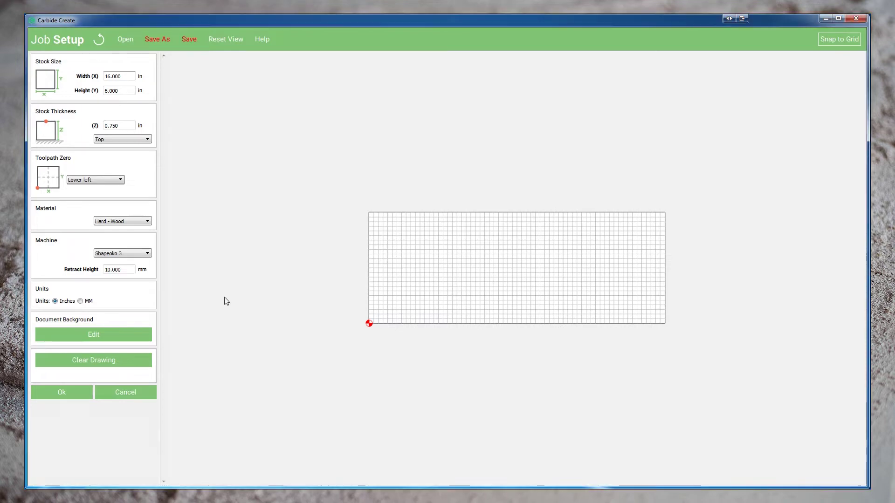
- Accept the job setup and draw a 15.5 by 5.5 in rectangle centred on the stock
click(136, 333)
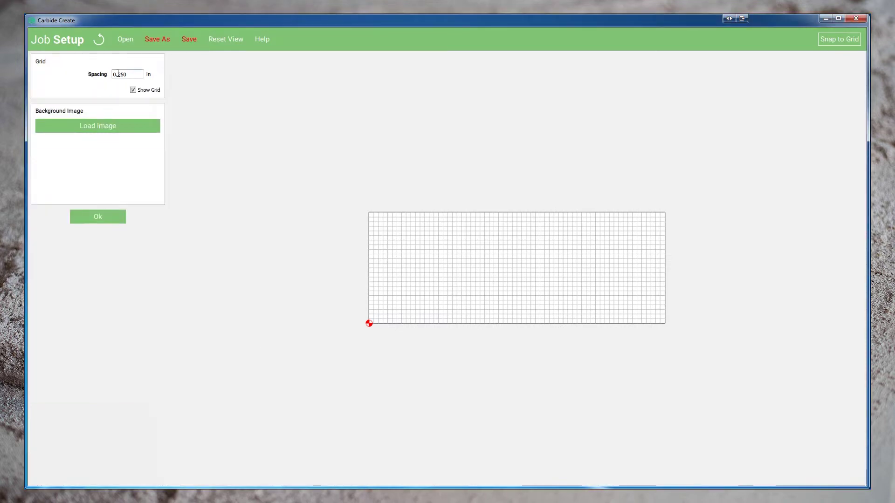
click(109, 210)
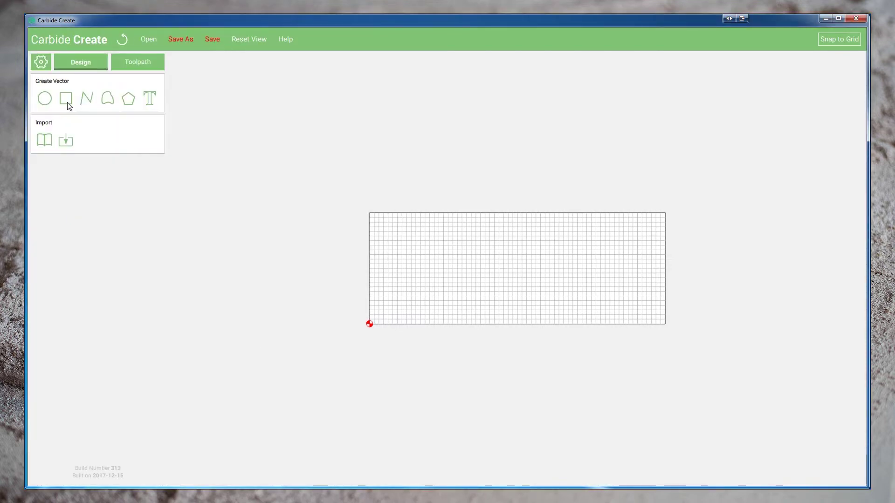
click(65, 101)
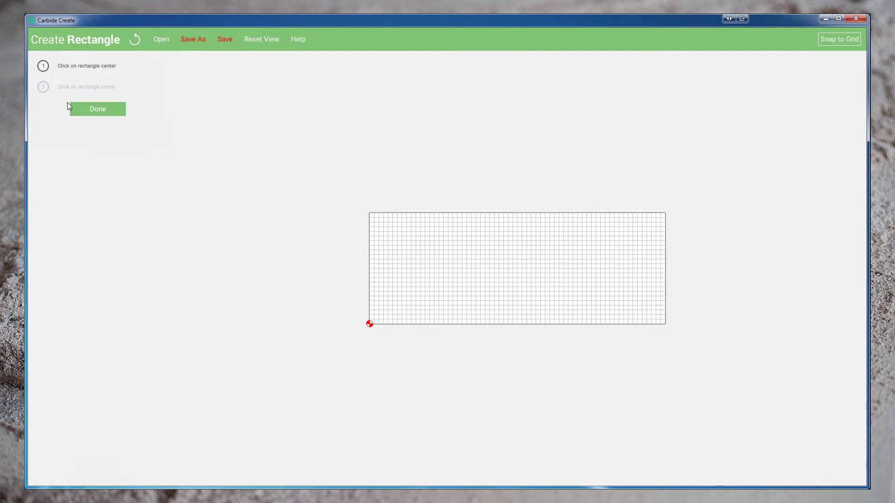
click(518, 269)
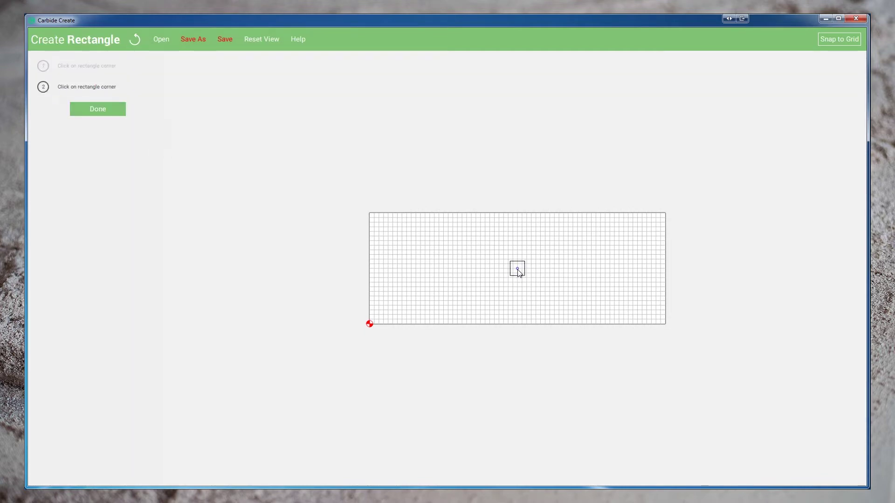
click(372, 320)
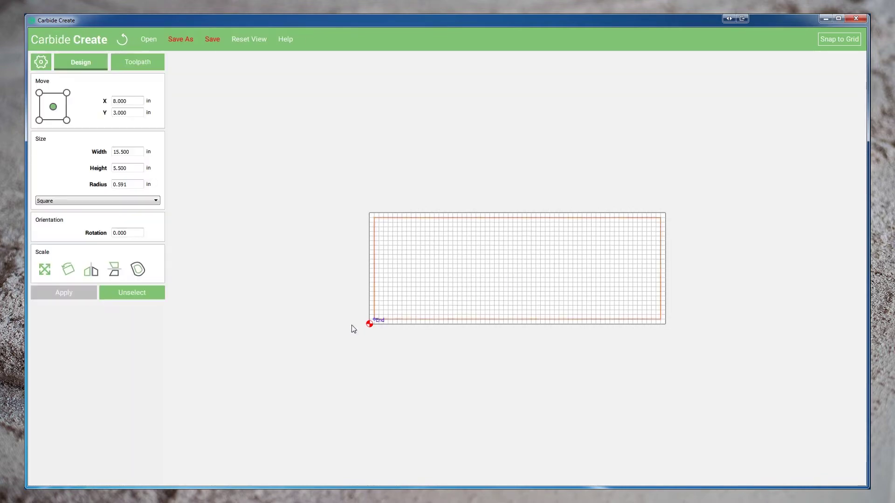
click(130, 294)
- Add the surname in capitals as a text object in Times New Roman - Bold
click(150, 94)
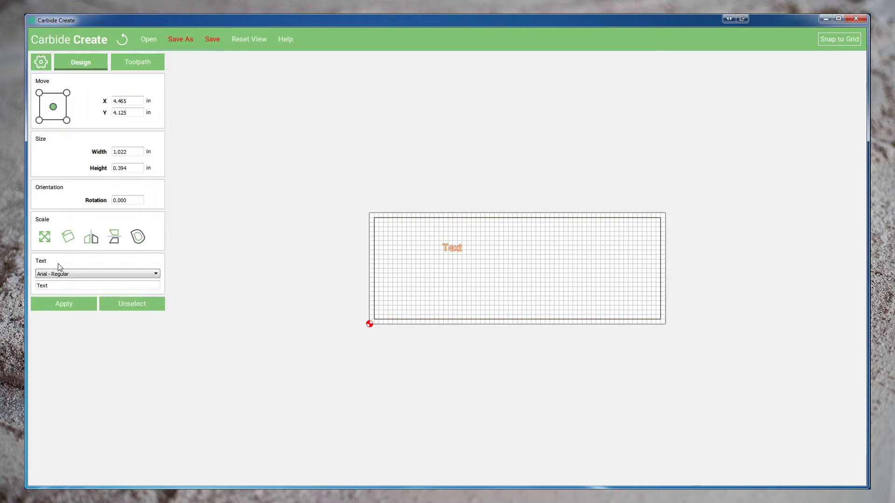
double_click(71, 286)
text(SMITH)
click(96, 278)
scroll(163, 426, down, 10)
scroll(163, 426, down, 20)
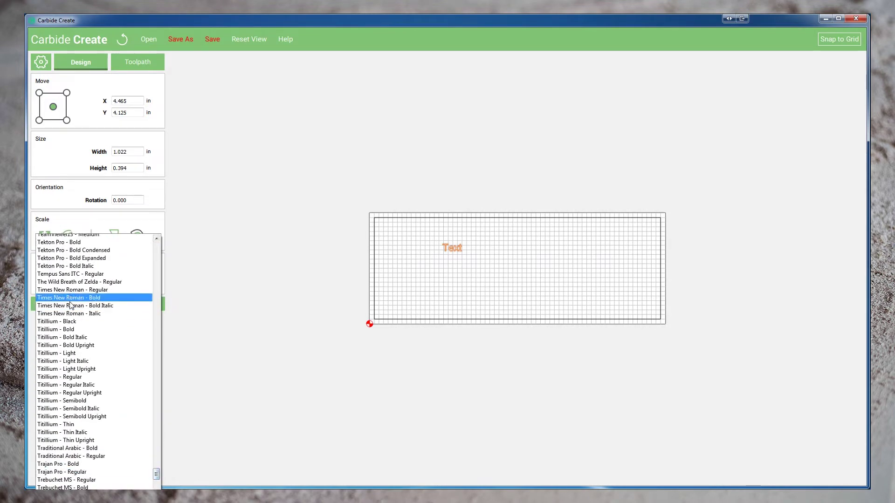
click(70, 298)
- Set the surname text's height to 3 in and move it inside the rectangle
double_click(120, 168)
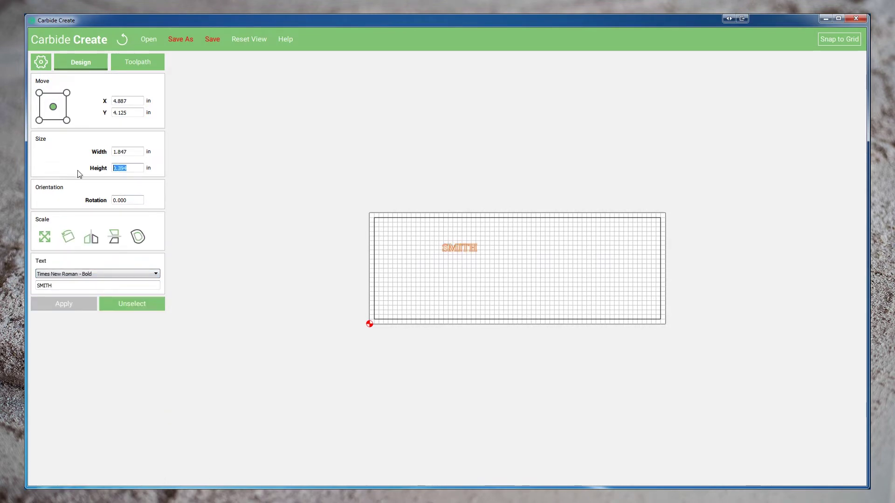
text(3)
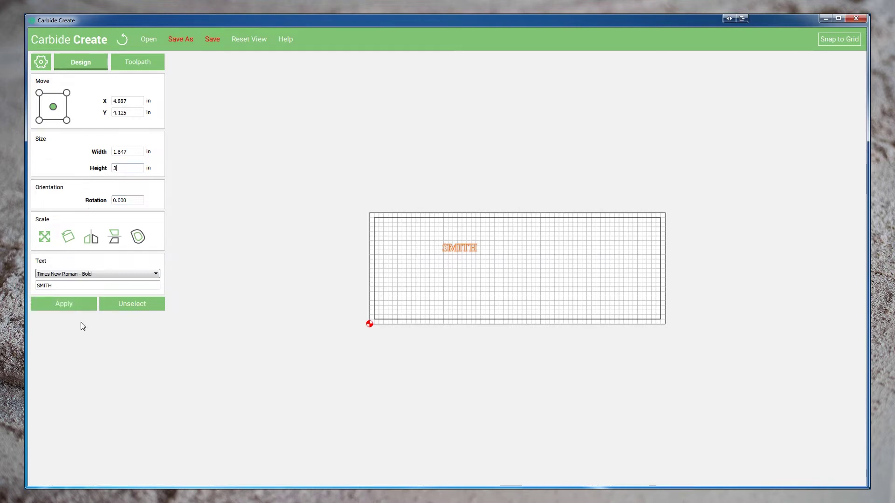
click(70, 305)
drag(481, 248, 431, 293)
click(131, 304)
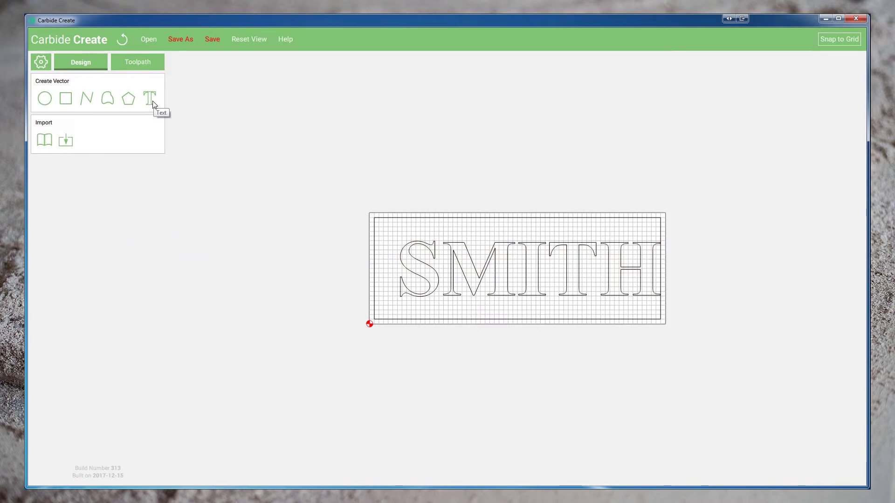
- Add the first name as a second text object in Brush Script MT - Italic
click(150, 98)
double_click(42, 285)
text(John)
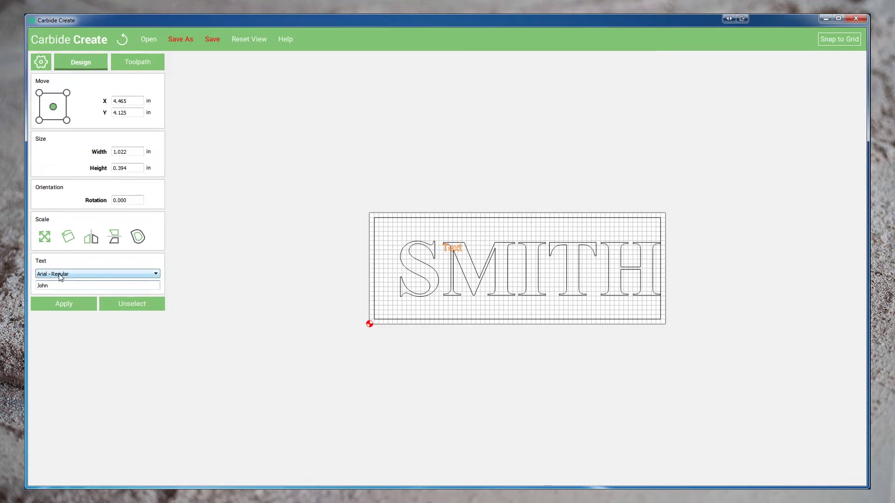
click(61, 277)
drag(156, 247, 156, 274)
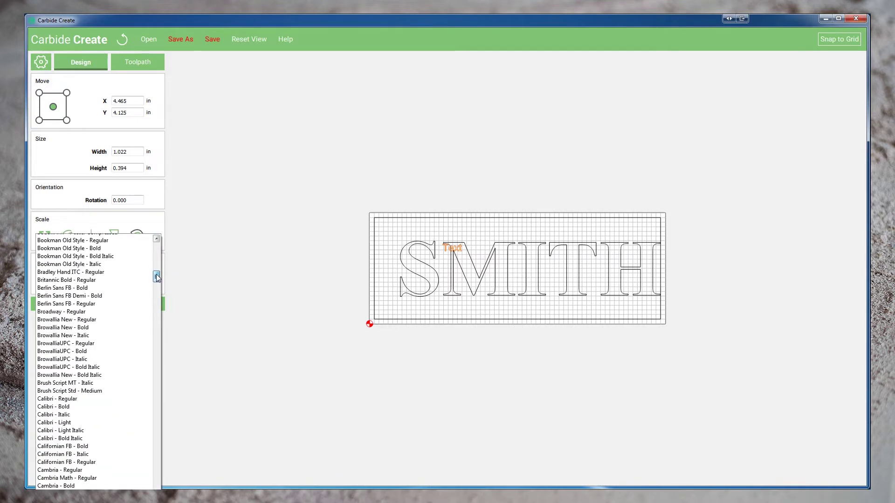
click(75, 386)
- Set the first-name text's height to 2.5 in and deselect it
key(shift+Tab)
key(shift+Tab)
text(2.5)
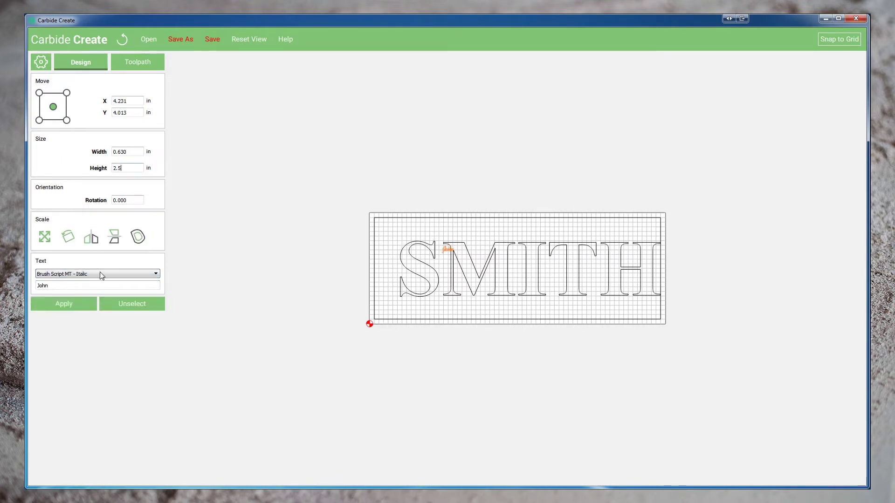
click(71, 303)
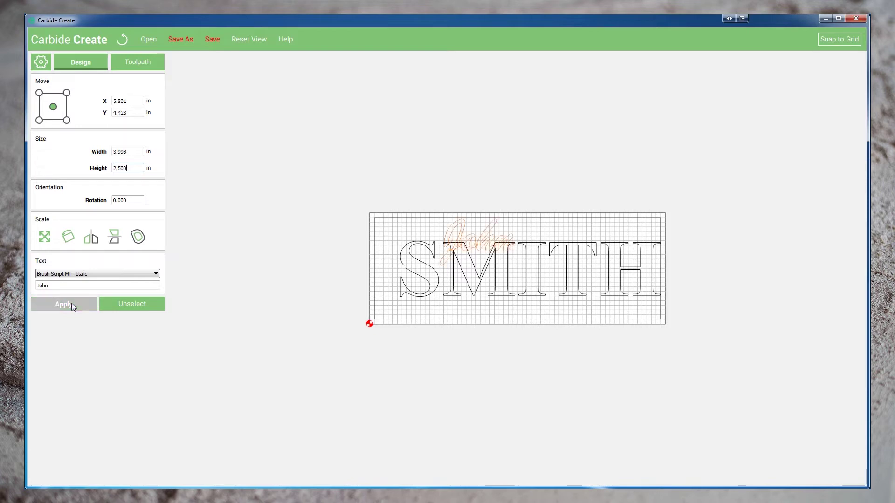
click(421, 184)
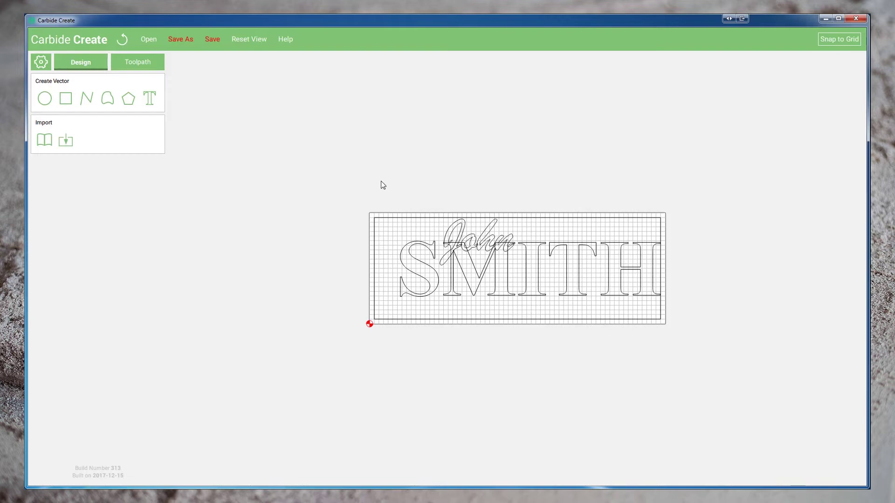
- Align the rectangle and both text objects to the stock's horizontal and vertical centre
drag(320, 170, 781, 412)
click(59, 220)
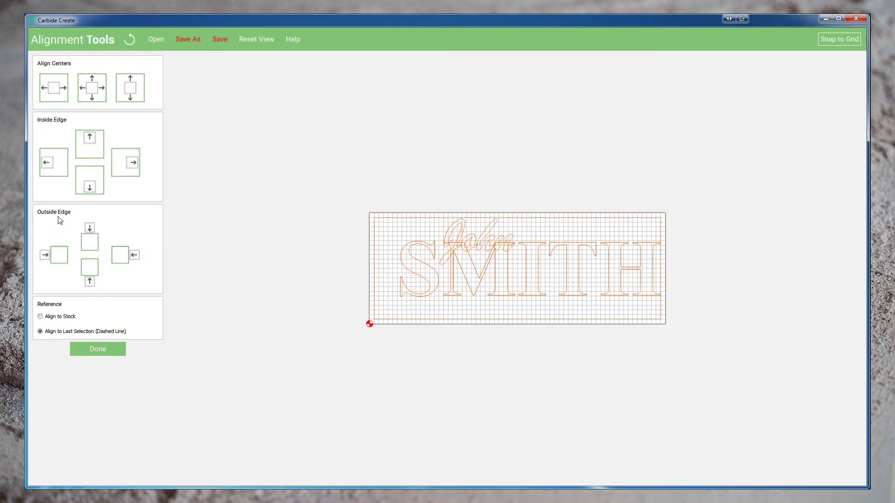
click(51, 318)
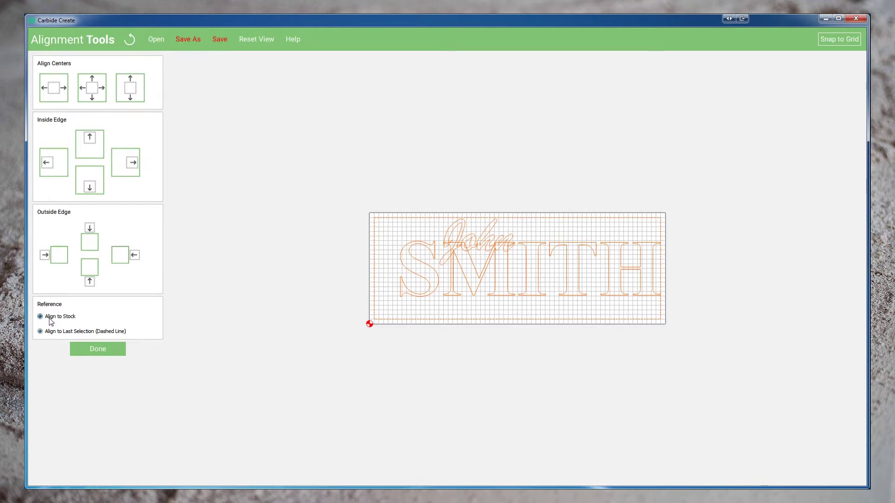
click(93, 95)
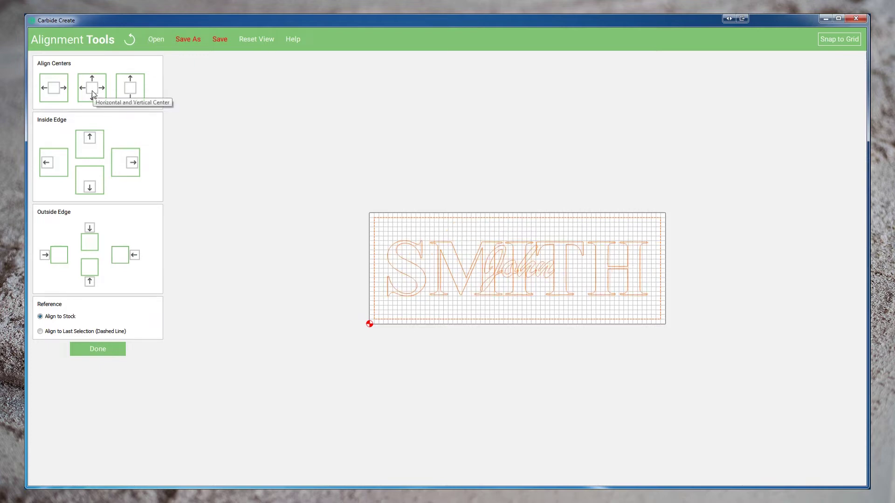
click(89, 347)
click(384, 175)
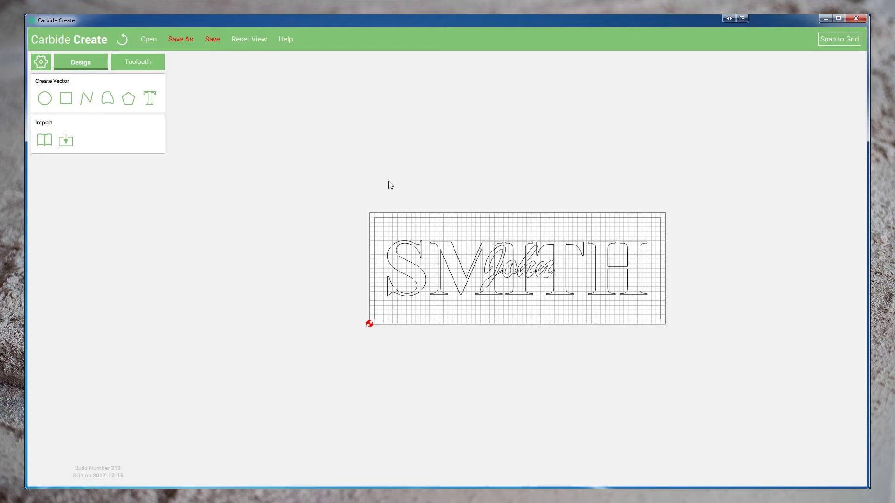
- Try moving the first-name text slightly up and to the right of the stock centre
click(507, 269)
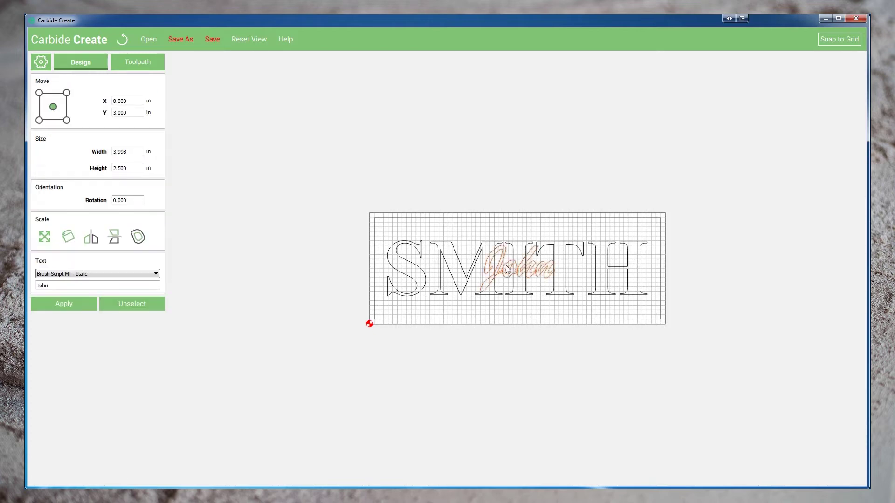
click(508, 270)
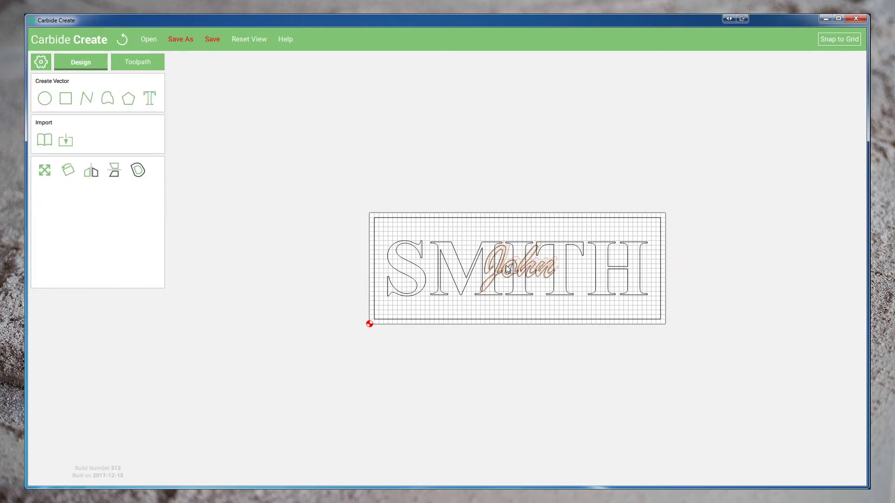
scroll(506, 280, up, 1)
scroll(505, 282, up, 3)
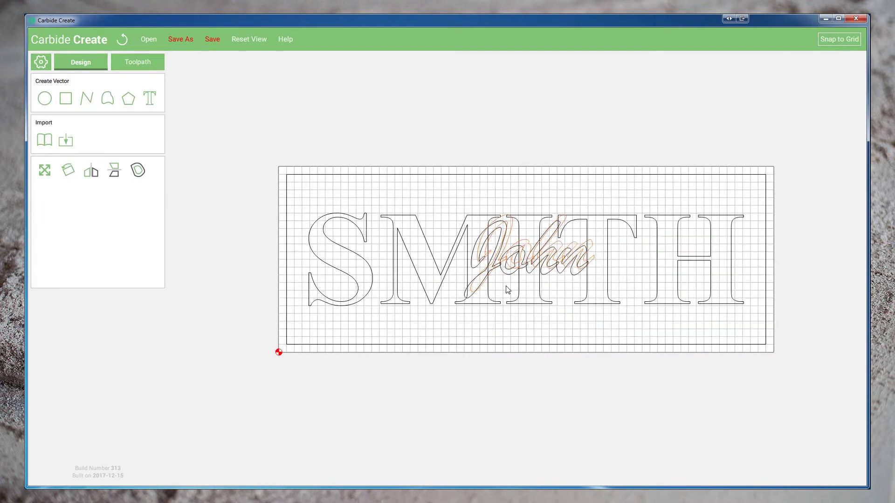
click(500, 265)
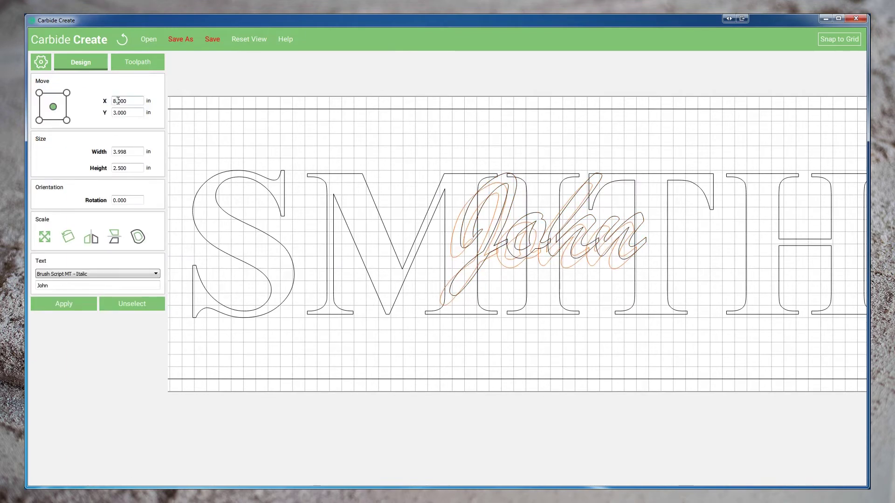
drag(124, 102, 112, 101)
scroll(495, 203, down, 3)
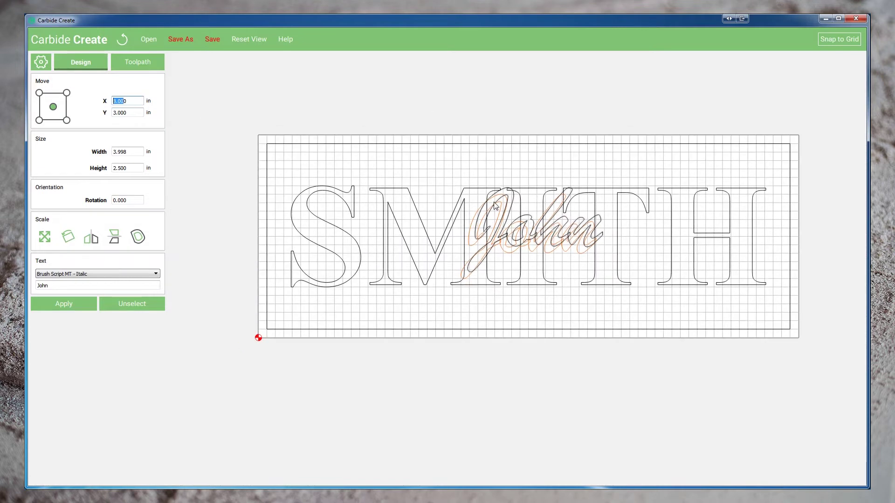
drag(514, 206, 521, 198)
- Set the first-name text's centre position to X 8 and Y 3 in
drag(130, 101, 57, 97)
text(8)
drag(135, 113, 86, 115)
text(4)
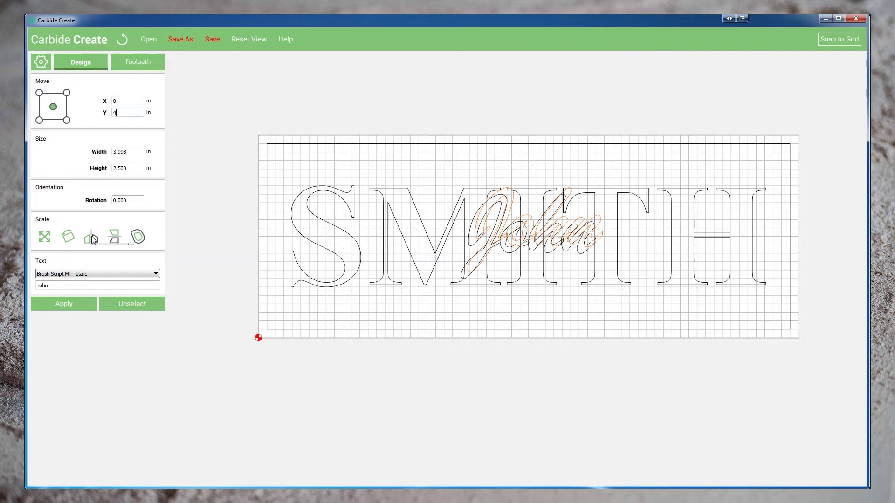
key(Return)
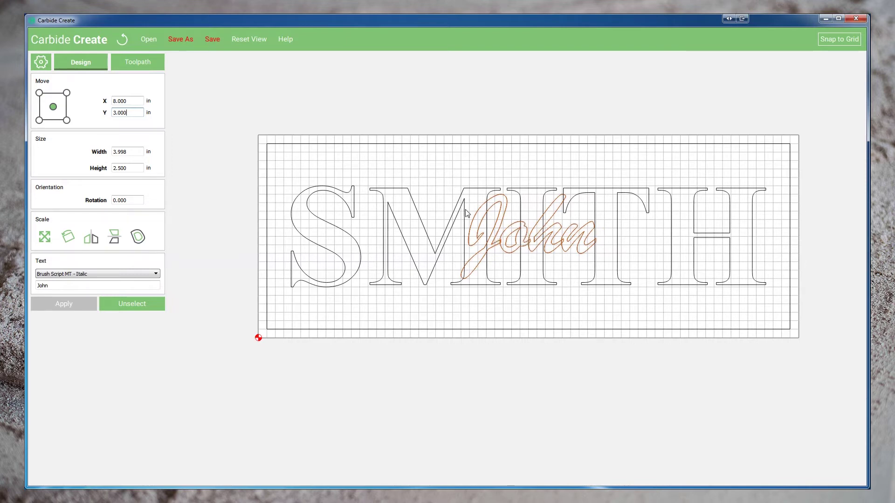
- Merge the first-name and surname texts with a Boolean Union and move the remaining first-name text above the stock
shift+click(412, 201)
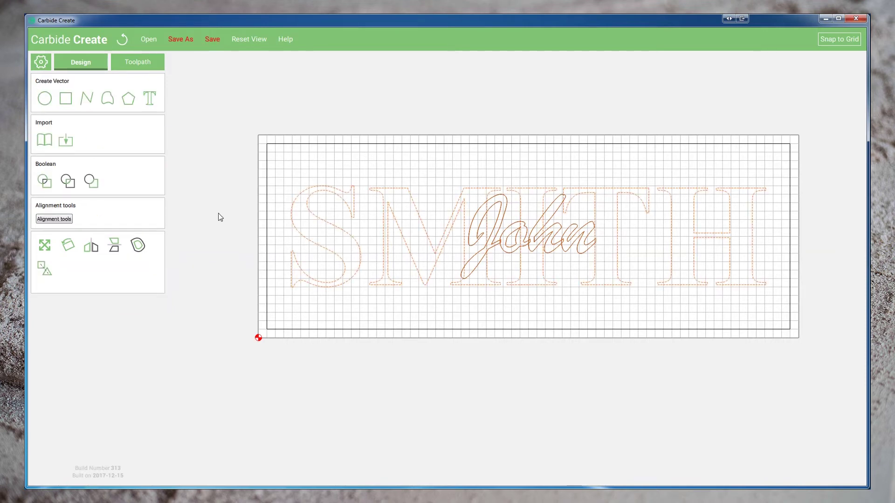
click(43, 181)
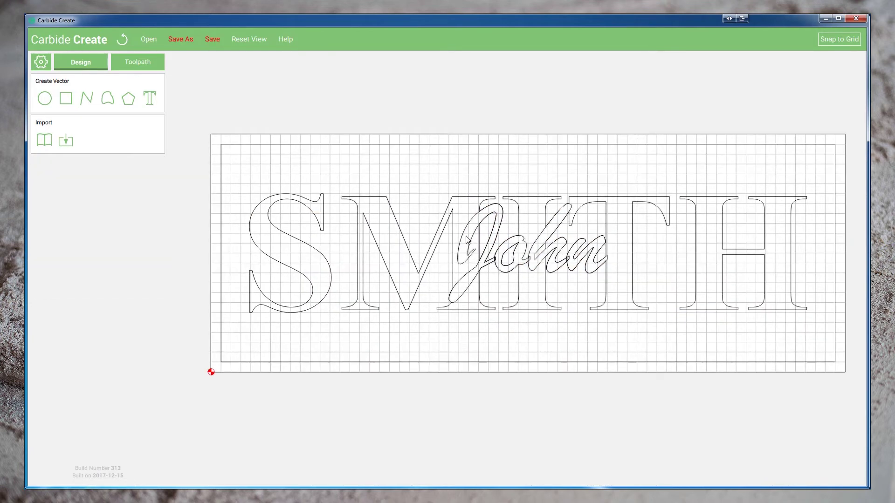
click(466, 299)
drag(467, 295, 452, 104)
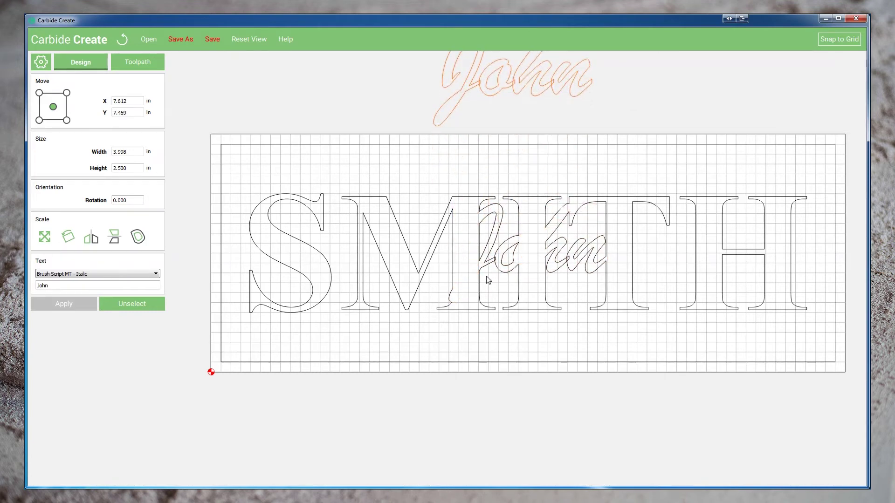
click(481, 276)
click(479, 234)
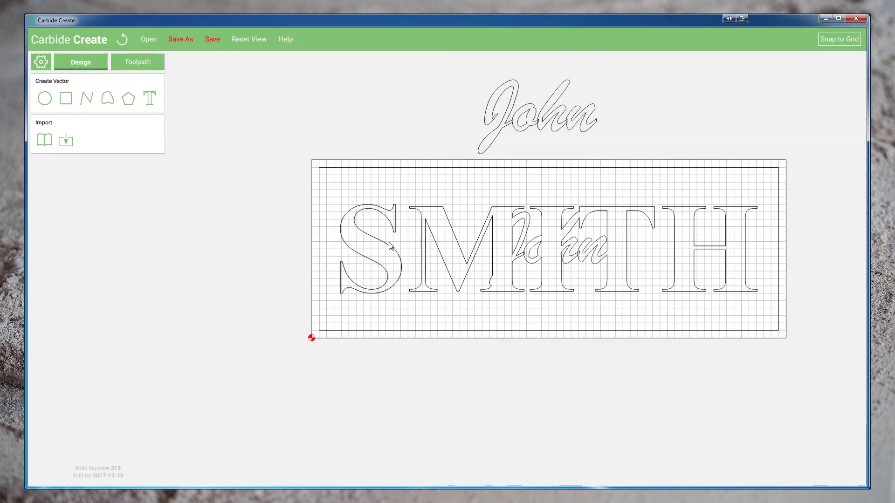
- Group all the merged letter outlines inside the rectangle into one object
click(389, 245)
click(438, 240)
click(678, 226)
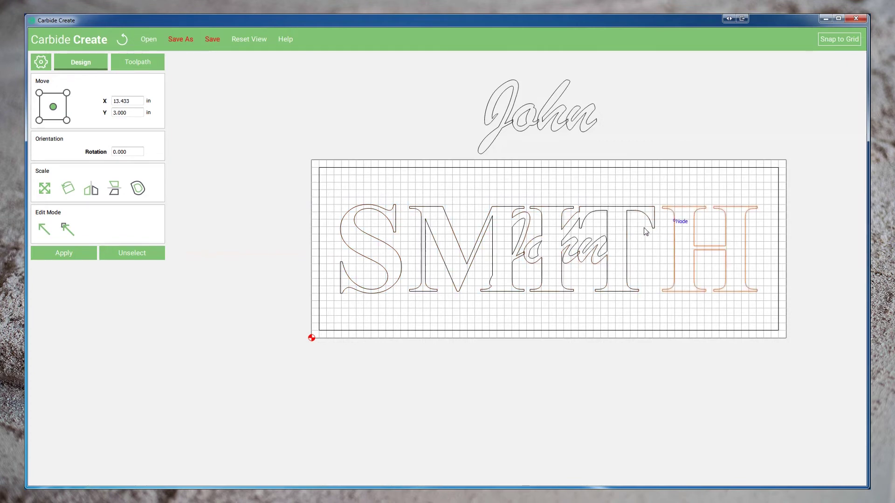
drag(336, 195, 768, 309)
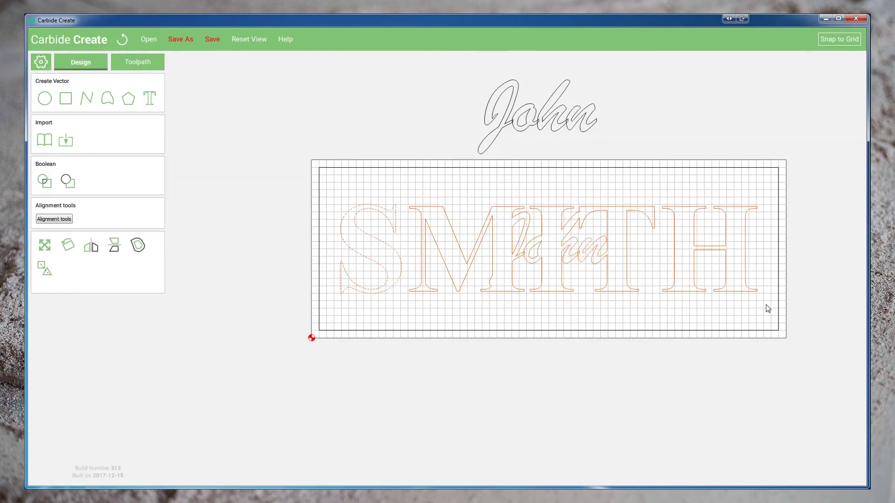
click(42, 266)
click(477, 194)
click(496, 232)
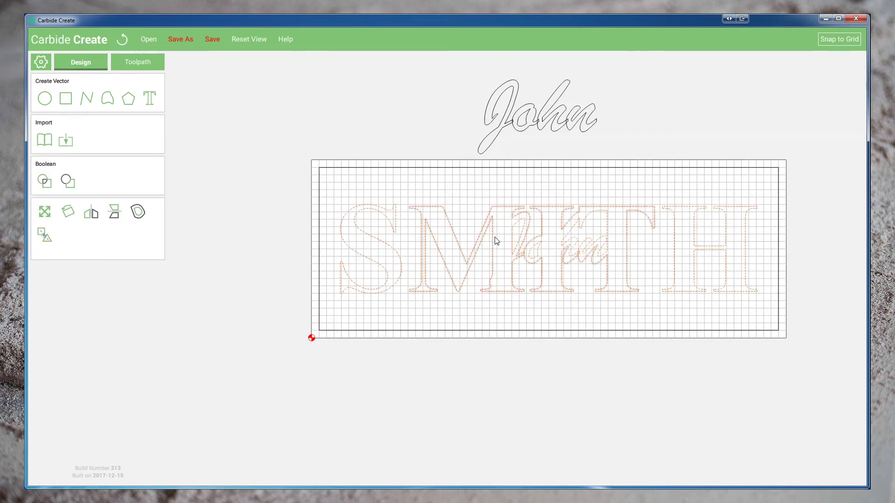
- Move the separate first-name text back over the merged lettering at X 8, Y 3 in
click(443, 103)
click(485, 118)
click(432, 126)
click(497, 130)
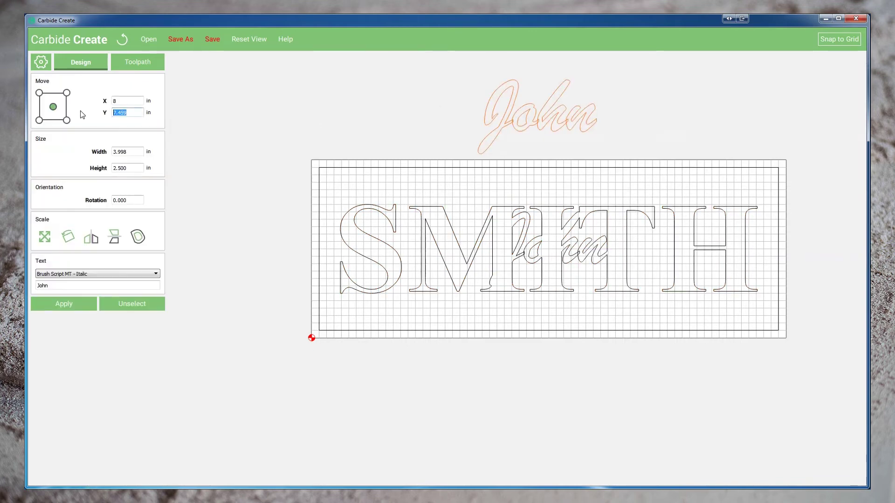
text(3)
click(73, 301)
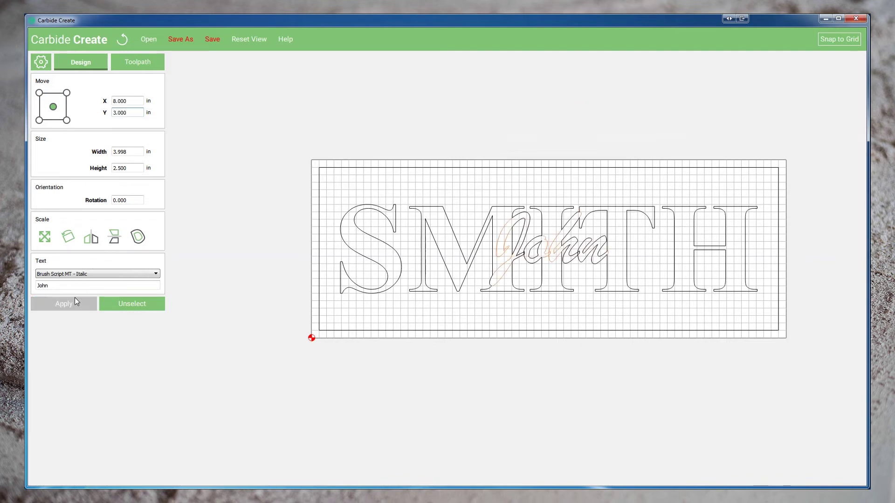
- Create a pocket toolpath between the border rectangle and the merged lettering with a max depth of 0.1 in
click(383, 173)
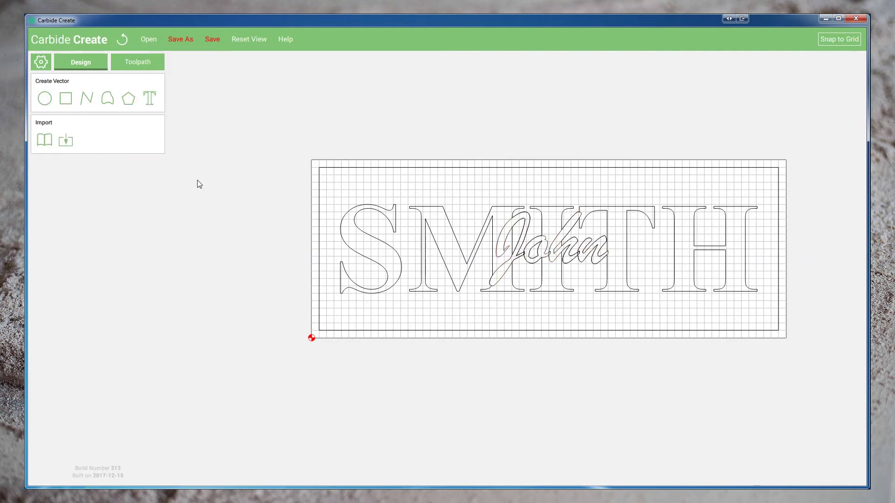
click(406, 205)
click(422, 308)
click(415, 291)
shift+click(389, 168)
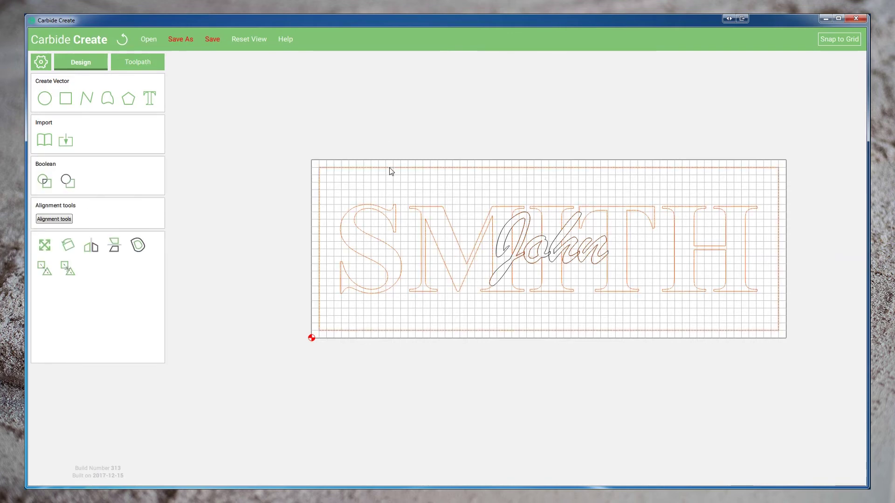
click(132, 61)
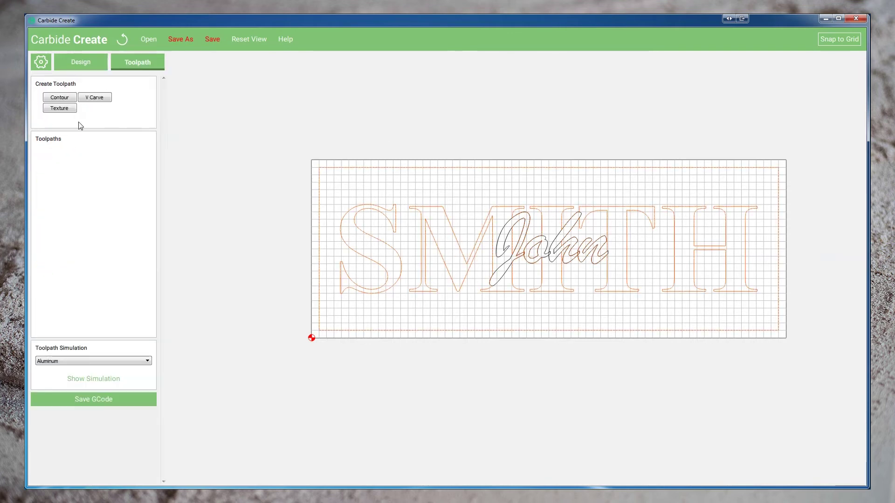
click(59, 97)
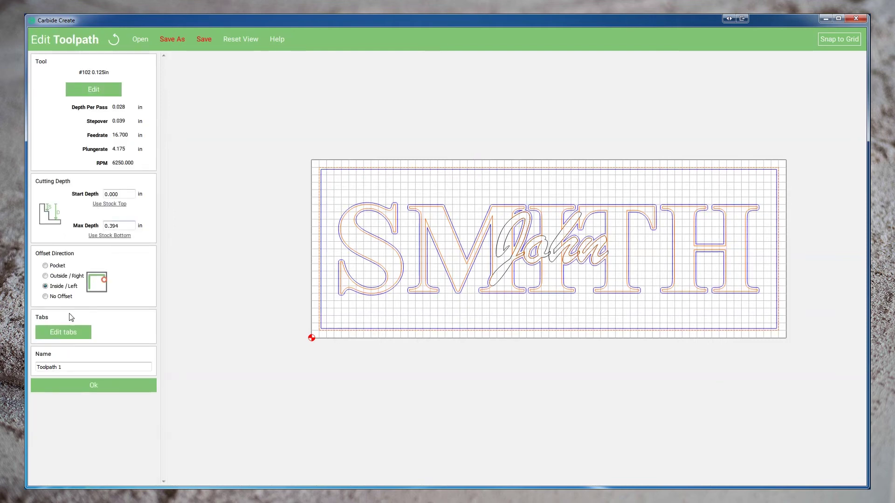
click(46, 265)
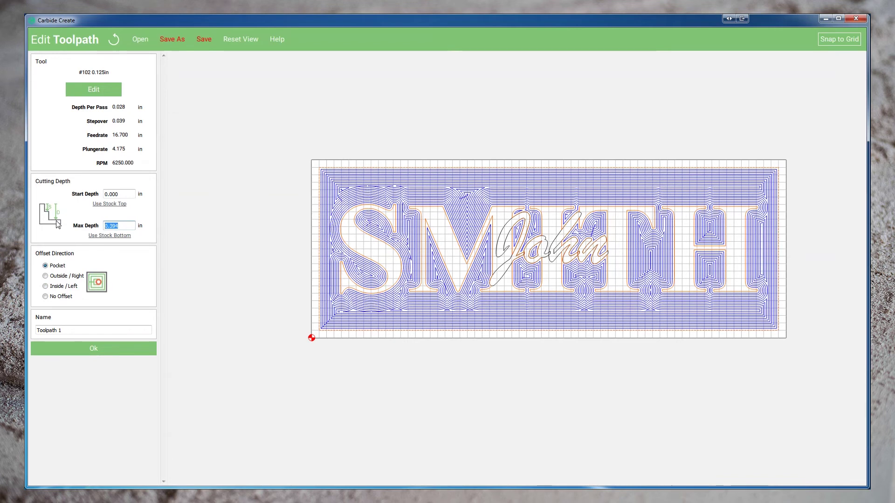
text(.1)
click(102, 345)
- Set the simulation material to MDF, preview the pocketed sign, and return to the toolpath view
click(69, 361)
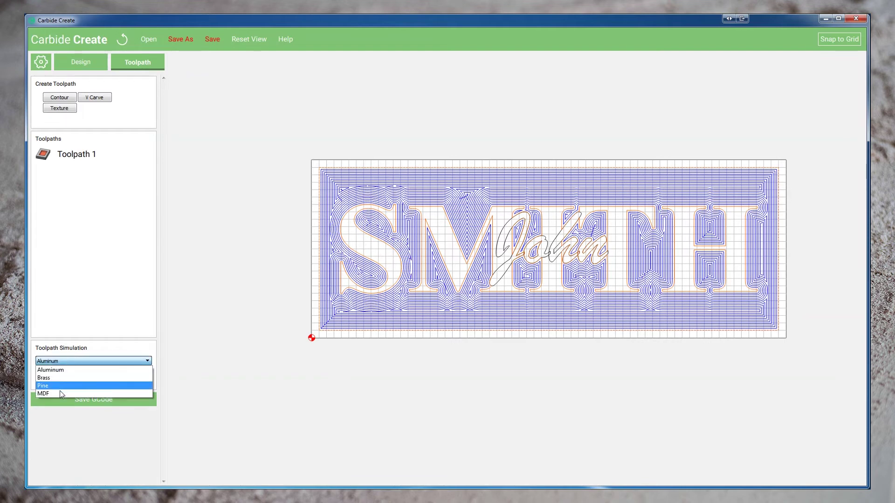
click(60, 392)
click(87, 380)
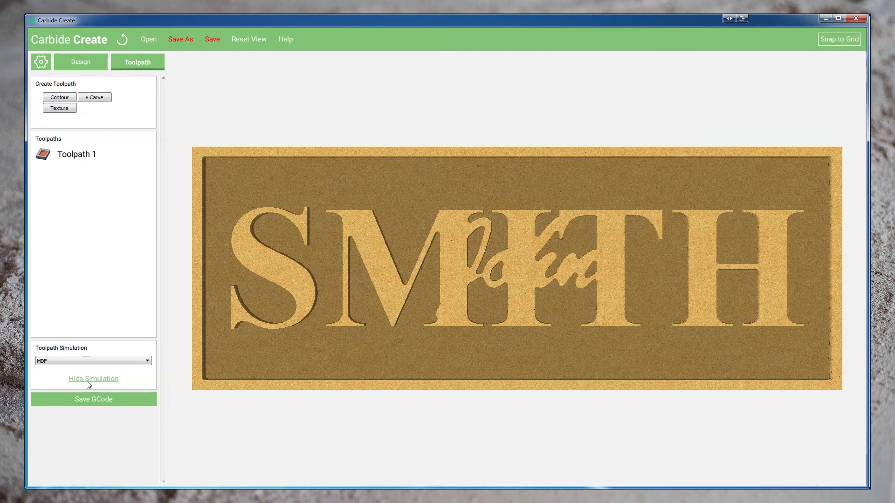
click(89, 381)
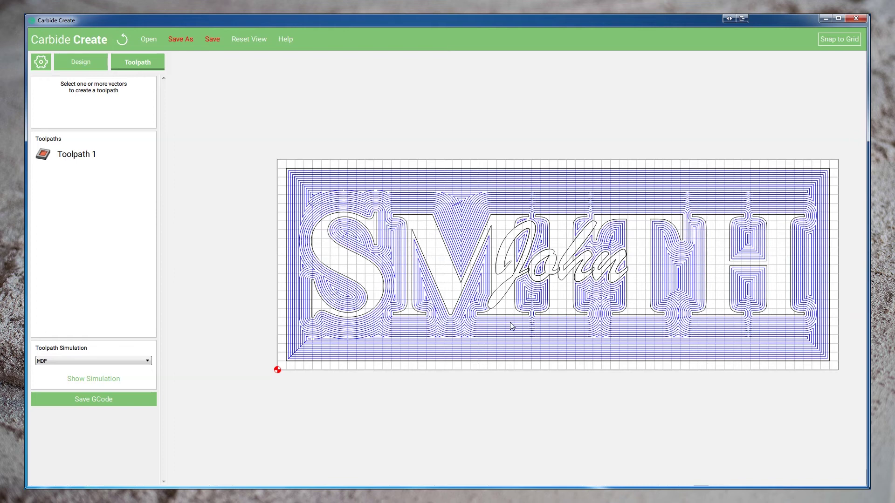
- Create a second pocket toolpath between the border rectangle and the separate first-name text with a max depth of 0.25 in
click(510, 322)
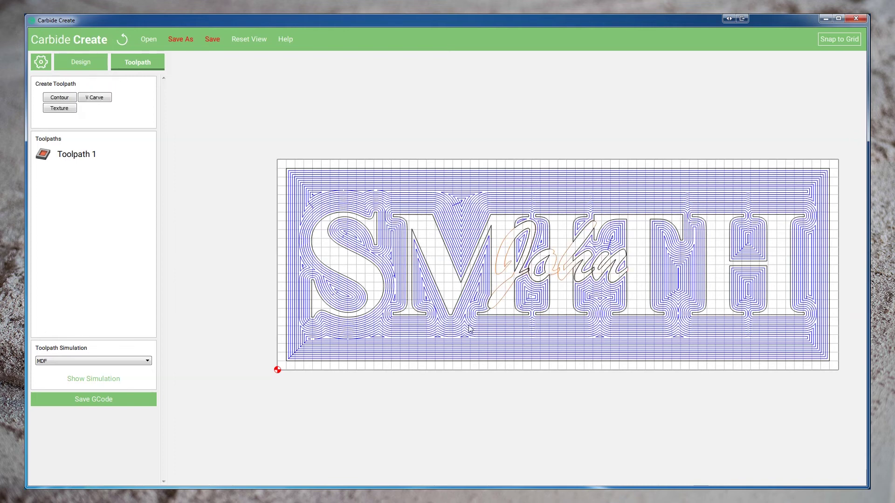
click(553, 412)
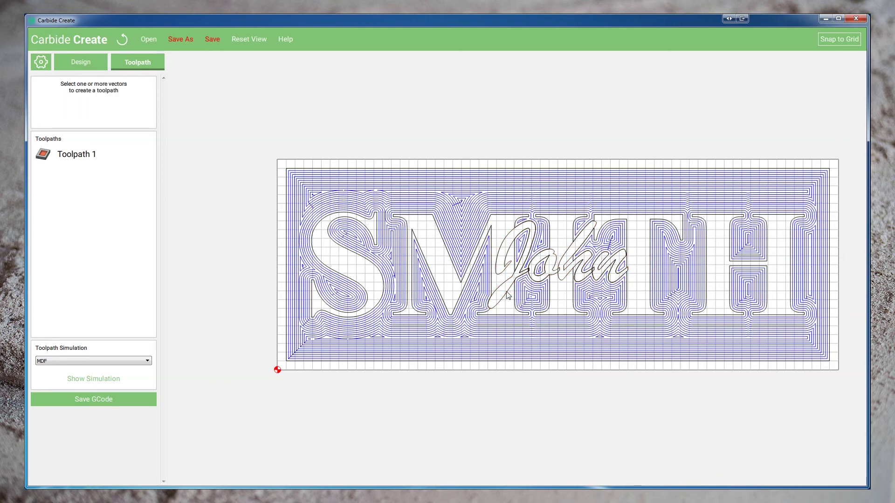
click(505, 290)
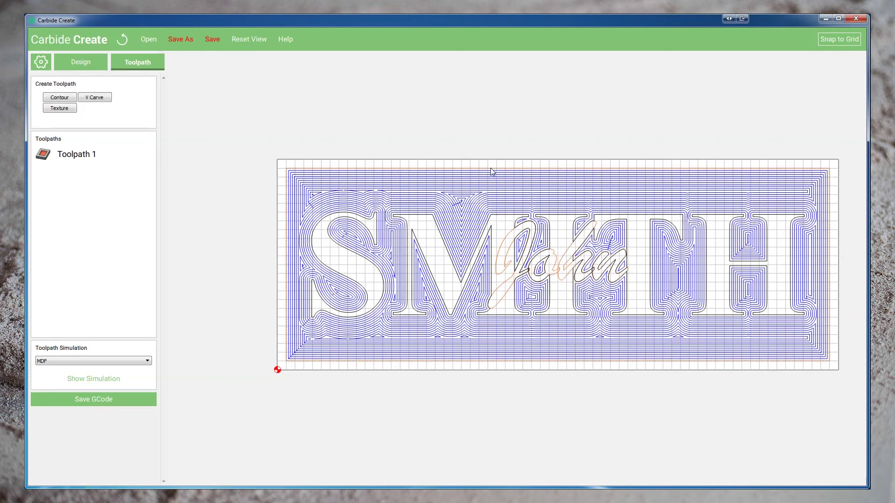
shift+click(464, 169)
click(59, 97)
click(45, 266)
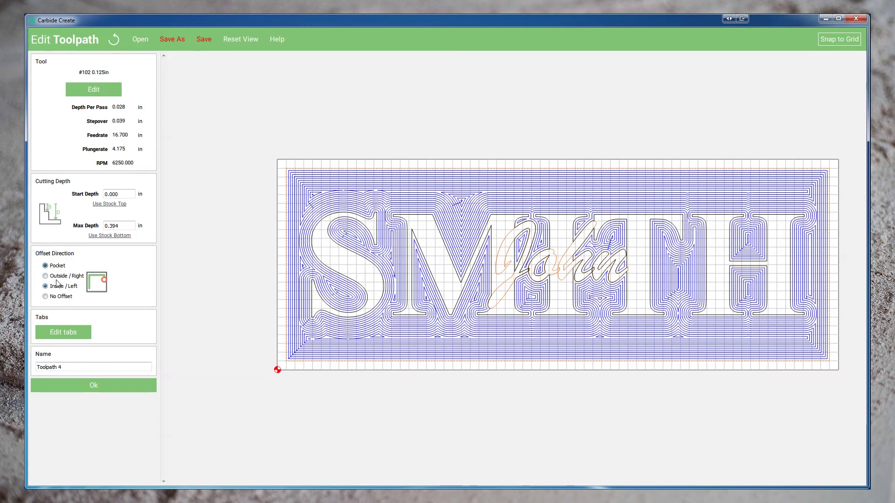
drag(118, 226, 75, 228)
text(.25)
click(108, 348)
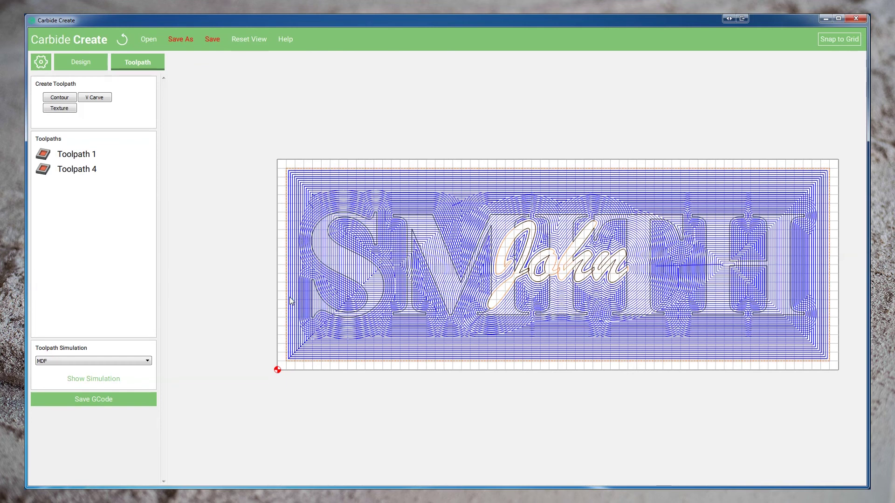
- Simulate both toolpaths and examine the carved relief of the first name, surname and border up close
click(116, 382)
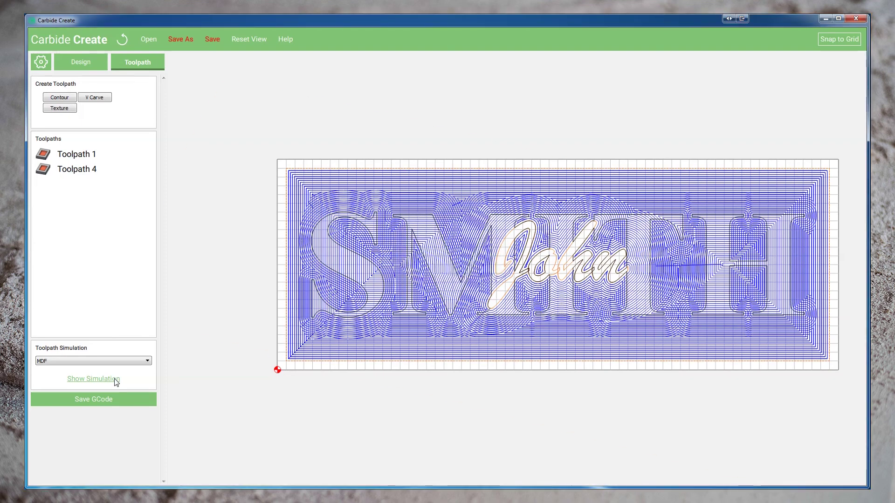
scroll(522, 316, up, 1)
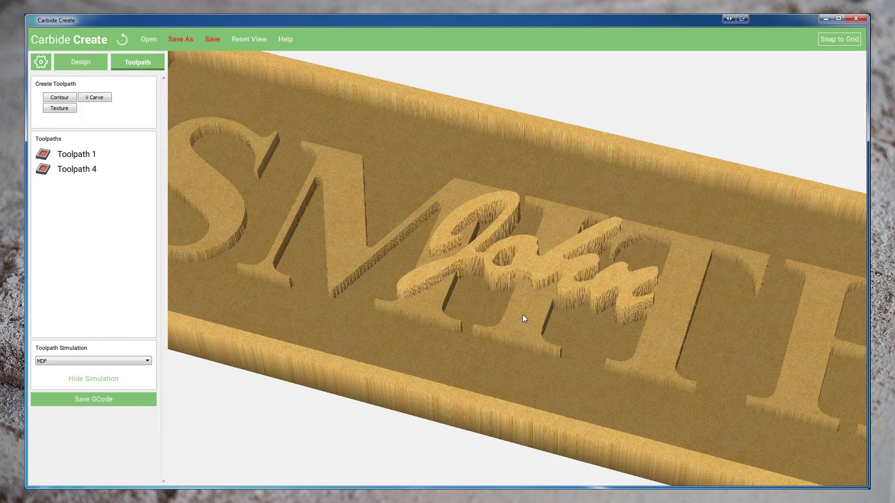
scroll(522, 316, down, 1)
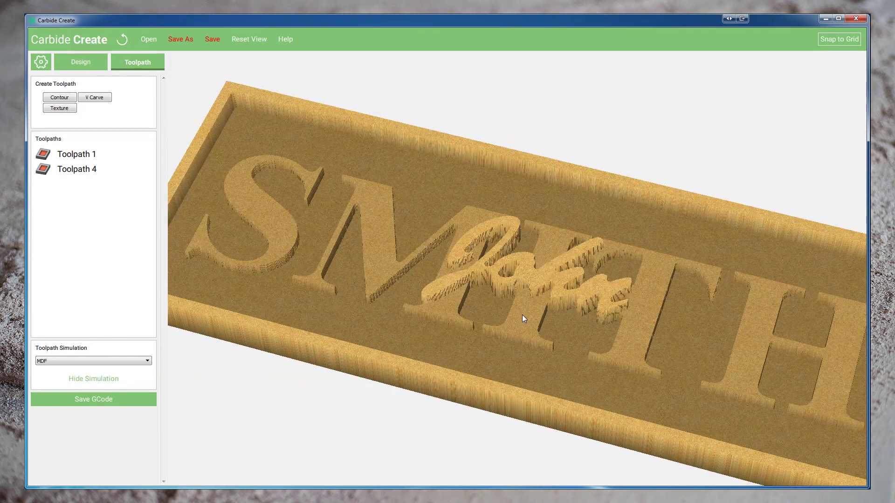
scroll(505, 339, down, 5)
scroll(535, 329, up, 8)
scroll(465, 212, down, 8)
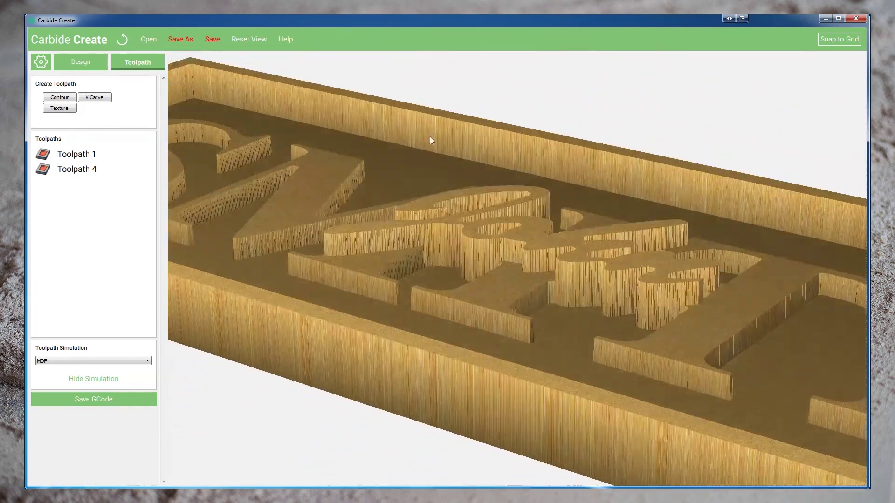